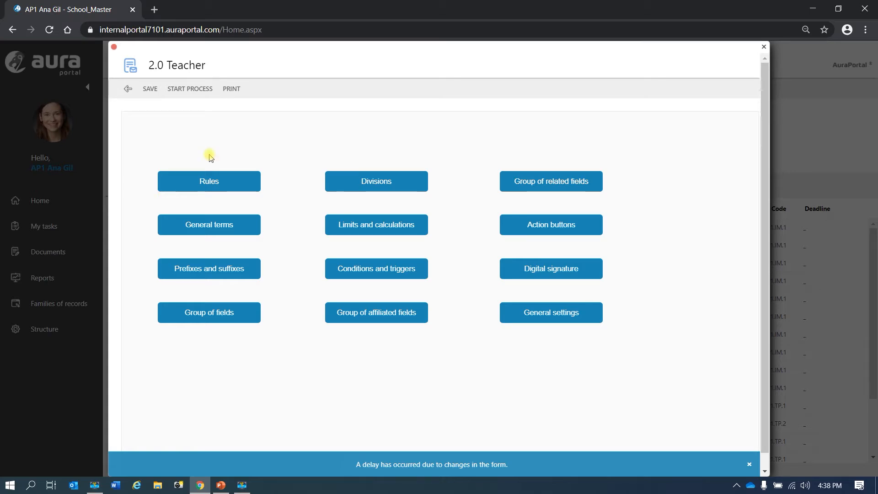
- Open the form's general settings, display the Main division instead of General terms, and select it to view its attributes
{"action": "left_click", "coordinate": [549, 319]}
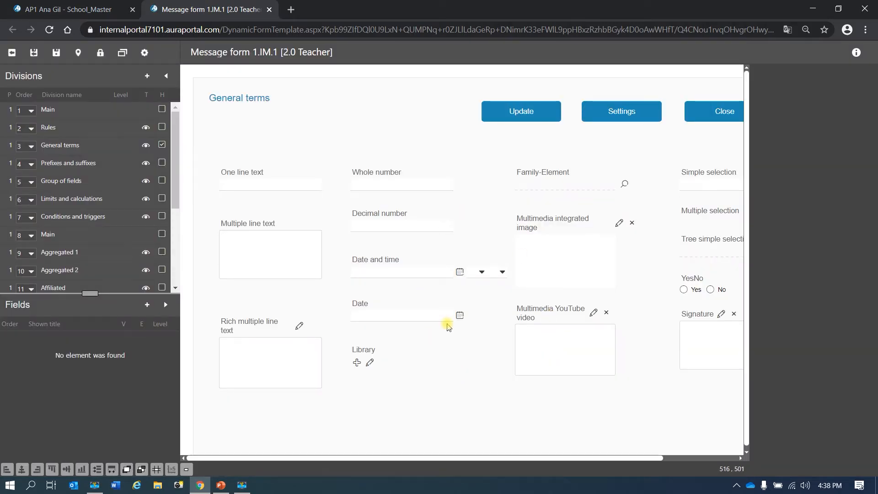
{"action": "left_click", "coordinate": [162, 145]}
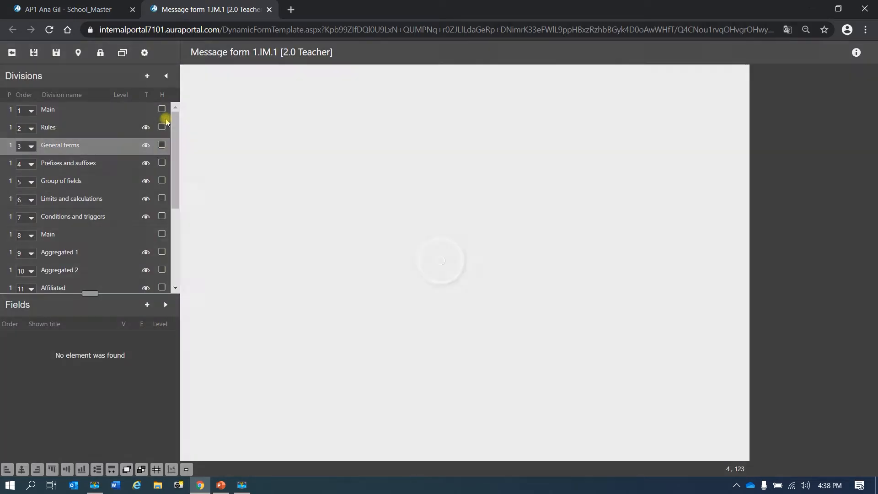
{"action": "left_click", "coordinate": [161, 109]}
{"action": "left_click", "coordinate": [442, 355]}
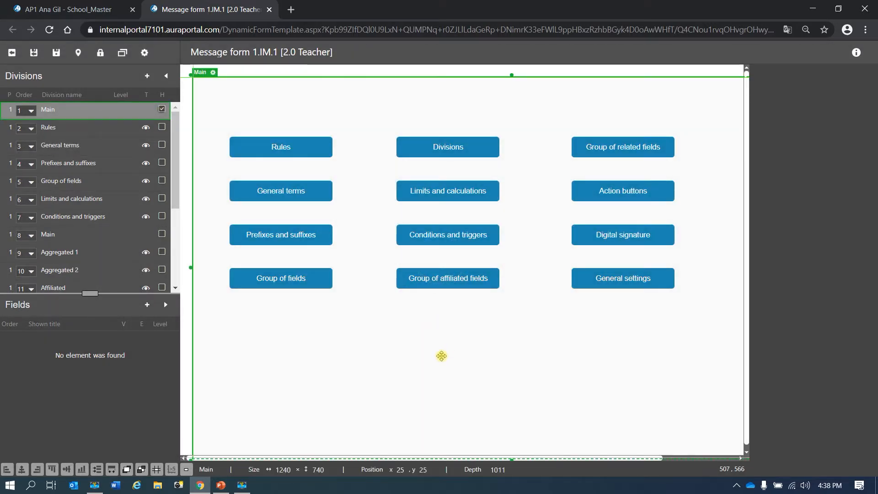
{"action": "right_click", "coordinate": [790, 160]}
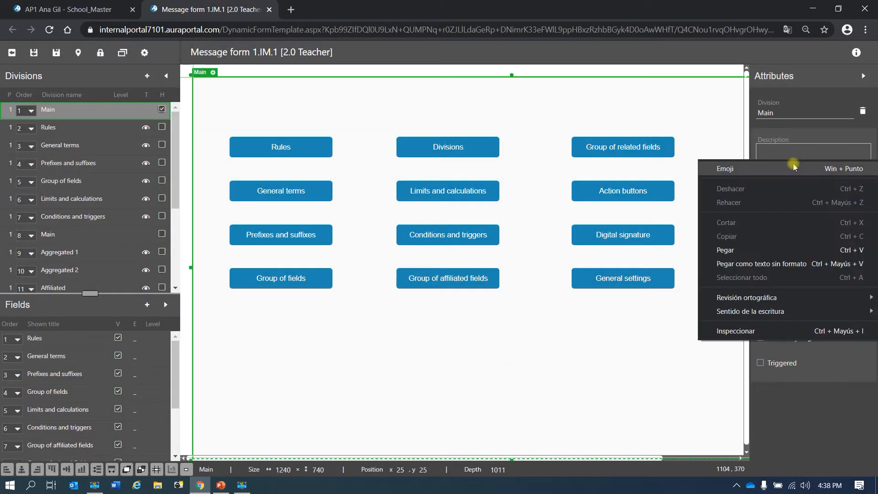
{"action": "left_click", "coordinate": [661, 377]}
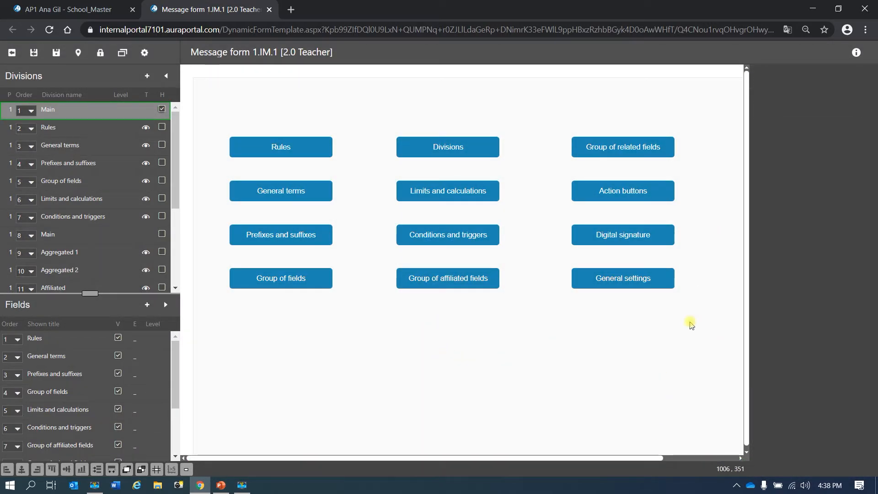
{"action": "left_click", "coordinate": [680, 361]}
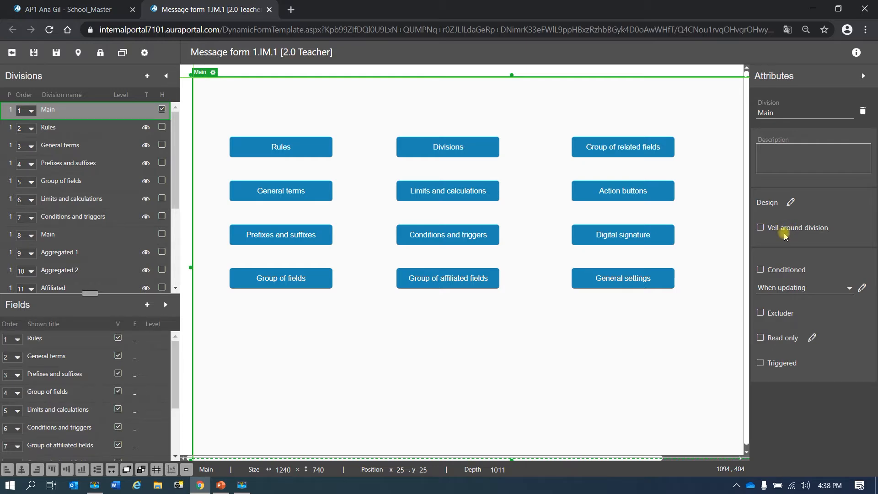
- Return to the 2.0 Teacher form and preview Division 1 and Division 2 from the Divisions option
{"action": "left_click", "coordinate": [105, 11]}
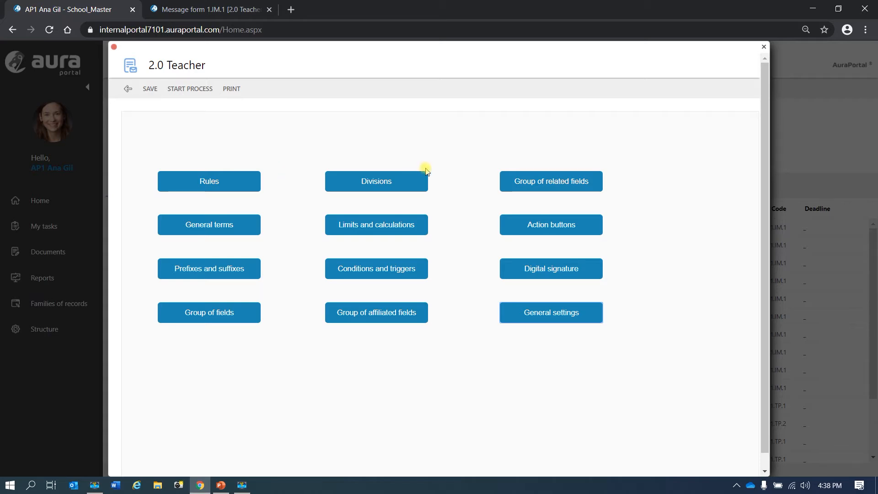
{"action": "left_click", "coordinate": [376, 186]}
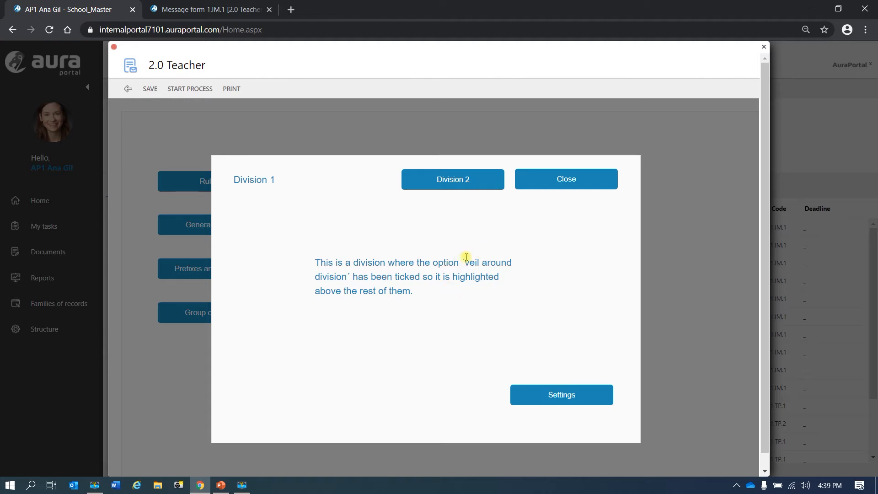
{"action": "left_click", "coordinate": [455, 180]}
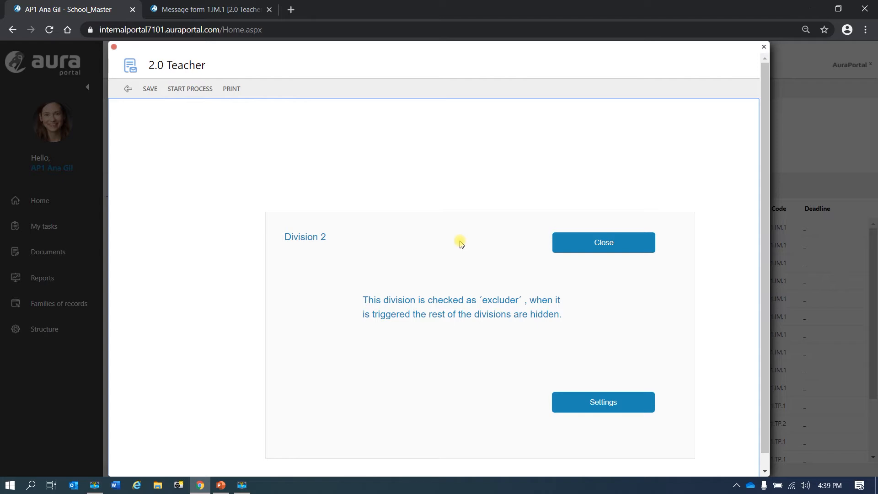
- In the form designer, display Division 1 and Division 2 in turn to examine their veil and excluder attributes
{"action": "left_click", "coordinate": [613, 406]}
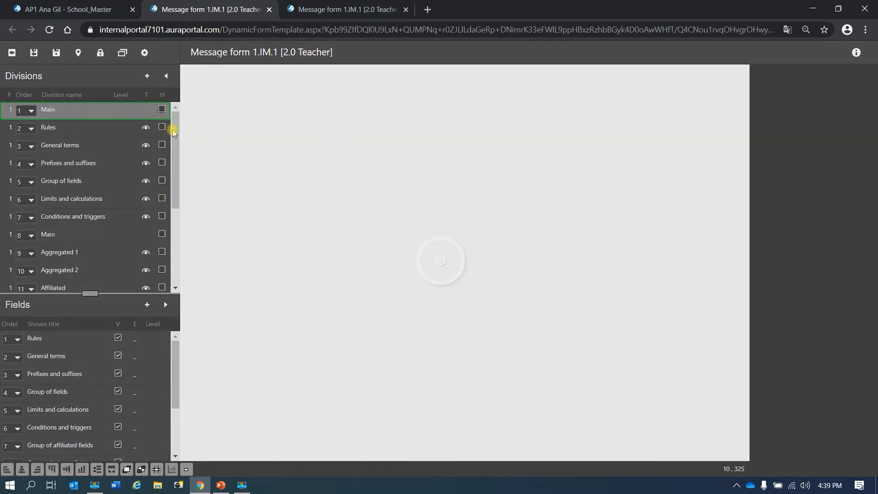
{"action": "left_click_drag", "start_coordinate": [175, 147], "coordinate": [185, 240]}
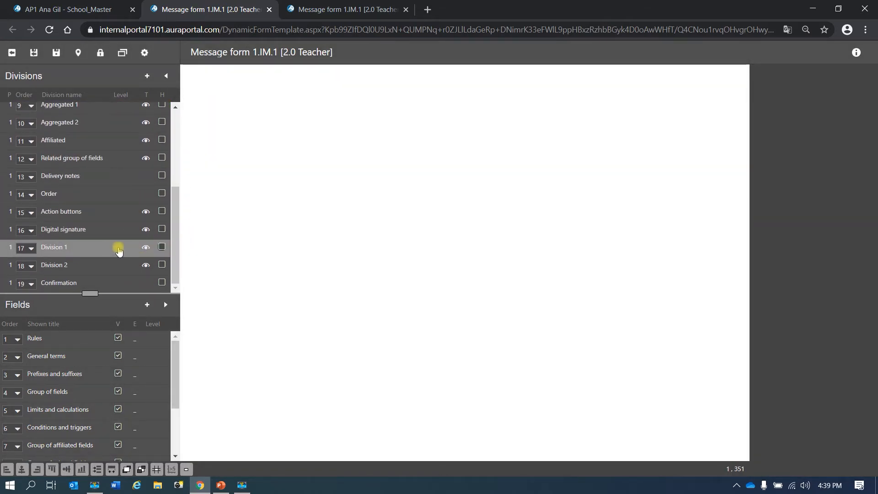
{"action": "left_click", "coordinate": [162, 247]}
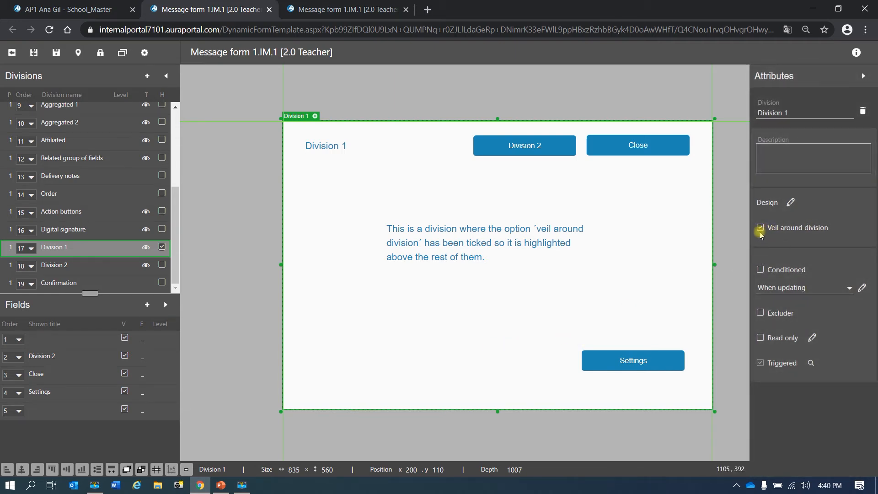
{"action": "left_click", "coordinate": [161, 265]}
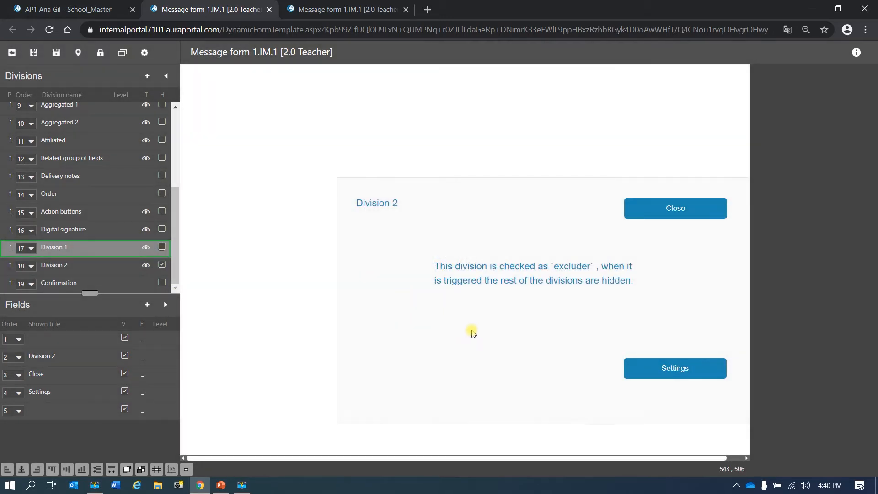
{"action": "left_click", "coordinate": [471, 331]}
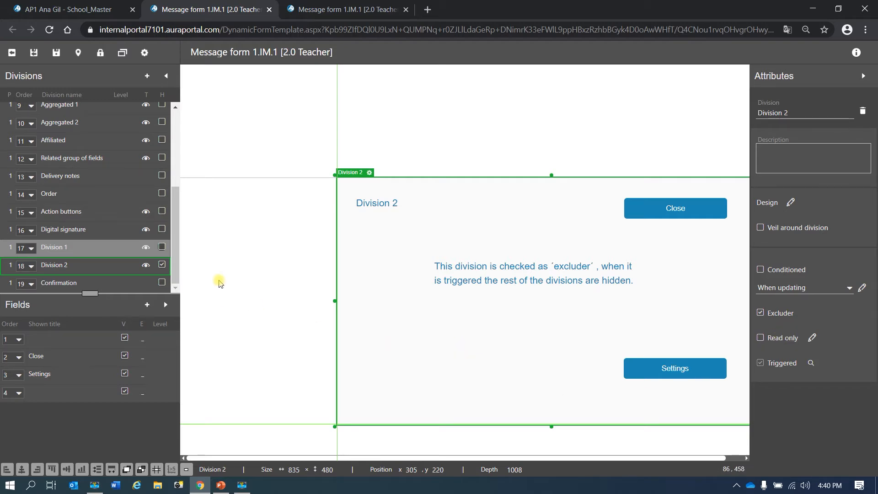
- Back in the 2.0 Teacher form, fill in General terms with one line text "hi", whole number 76 and date and time 2020-05-11
{"action": "left_click", "coordinate": [70, 15]}
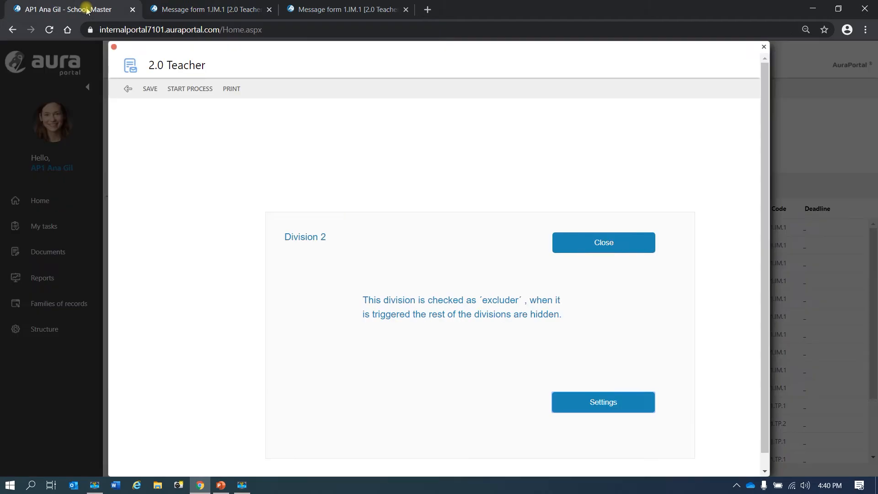
{"action": "left_click", "coordinate": [129, 90]}
{"action": "left_click", "coordinate": [166, 196]}
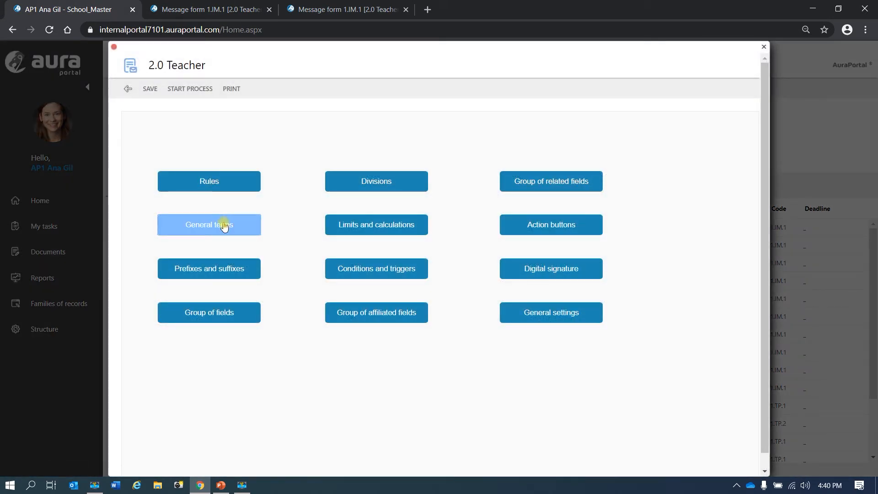
{"action": "left_click", "coordinate": [224, 227]}
{"action": "left_click", "coordinate": [225, 222]}
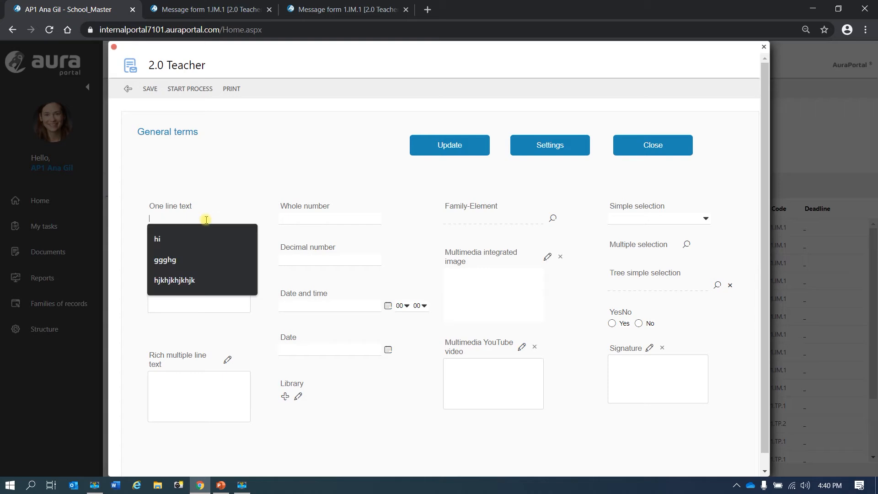
{"action": "left_click", "coordinate": [169, 247]}
{"action": "left_click", "coordinate": [302, 220]}
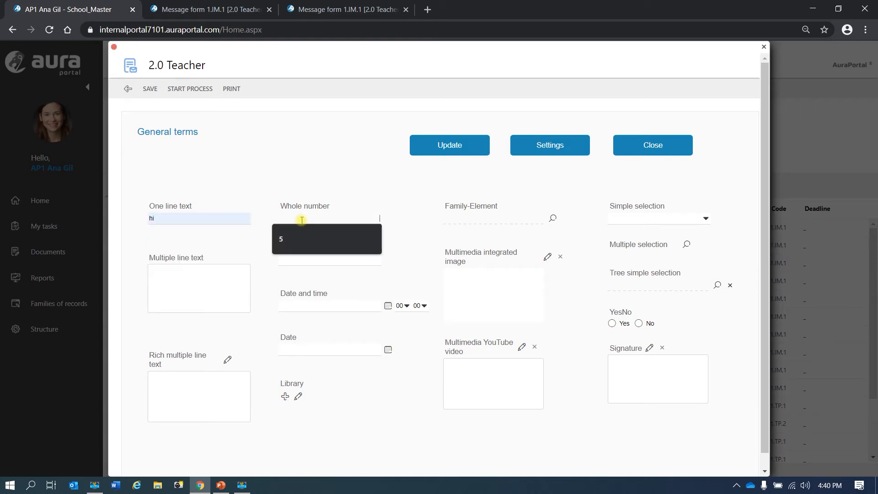
{"action": "type", "text": "76"}
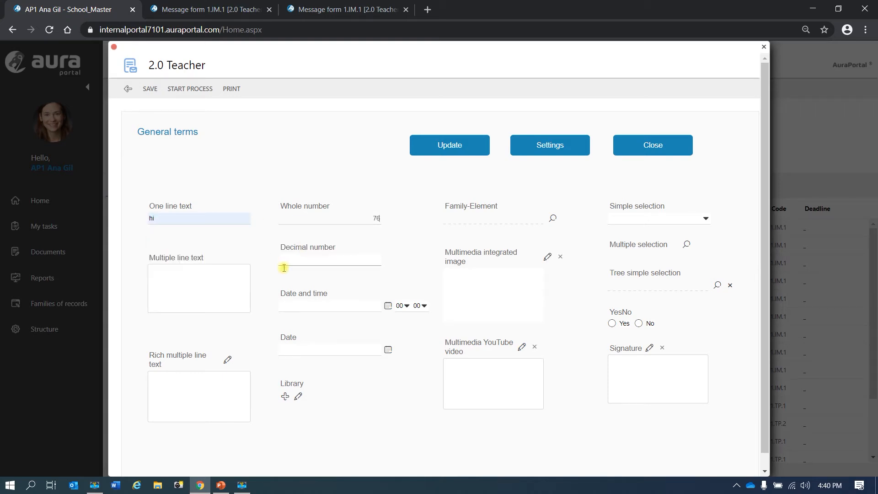
{"action": "left_click", "coordinate": [389, 306]}
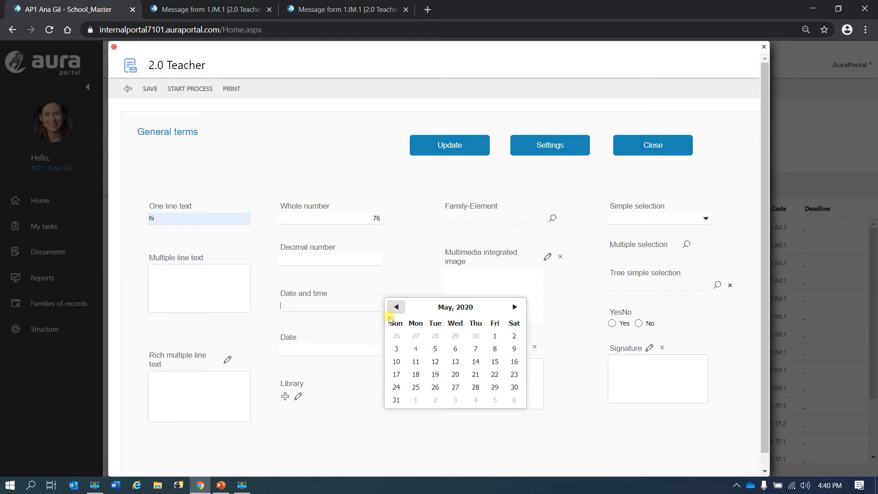
{"action": "left_click", "coordinate": [418, 361]}
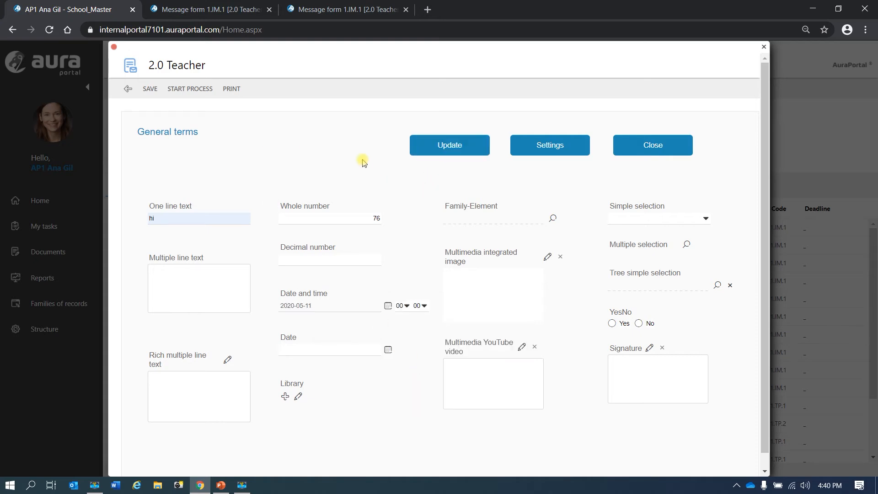
- In the form designer, hide Division 2, display the General terms division, and mark it as read only
{"action": "left_click", "coordinate": [551, 145]}
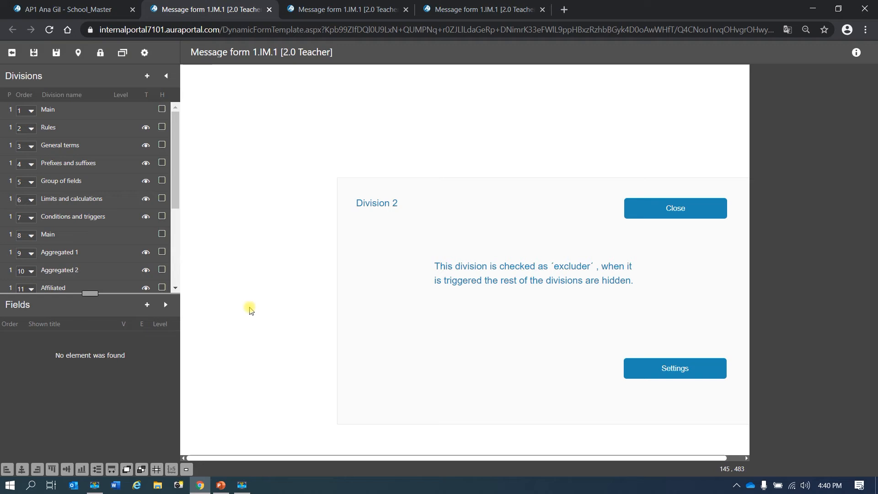
{"action": "left_click_drag", "start_coordinate": [181, 206], "coordinate": [174, 288]}
{"action": "left_click", "coordinate": [162, 265]}
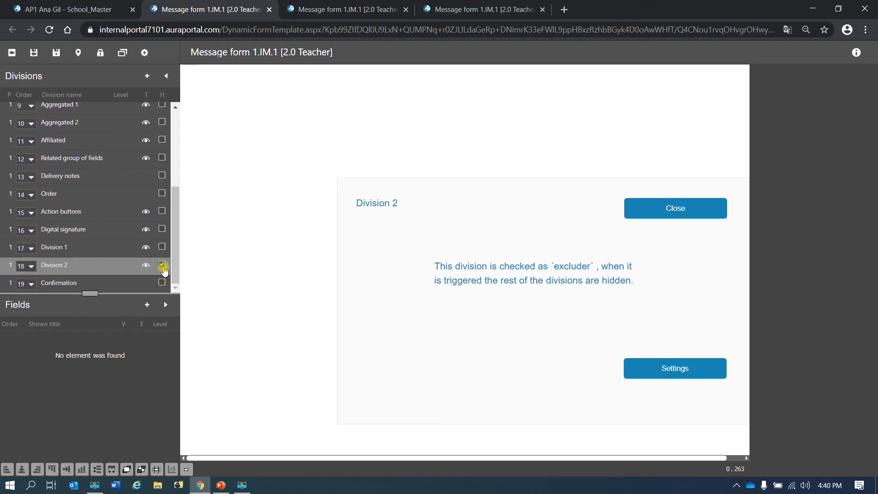
{"action": "left_click_drag", "start_coordinate": [173, 259], "coordinate": [172, 179]}
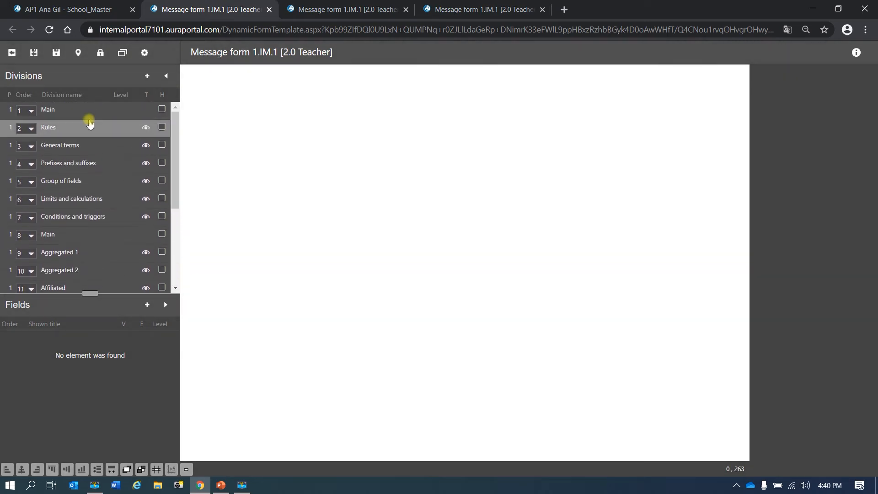
{"action": "left_click", "coordinate": [161, 145]}
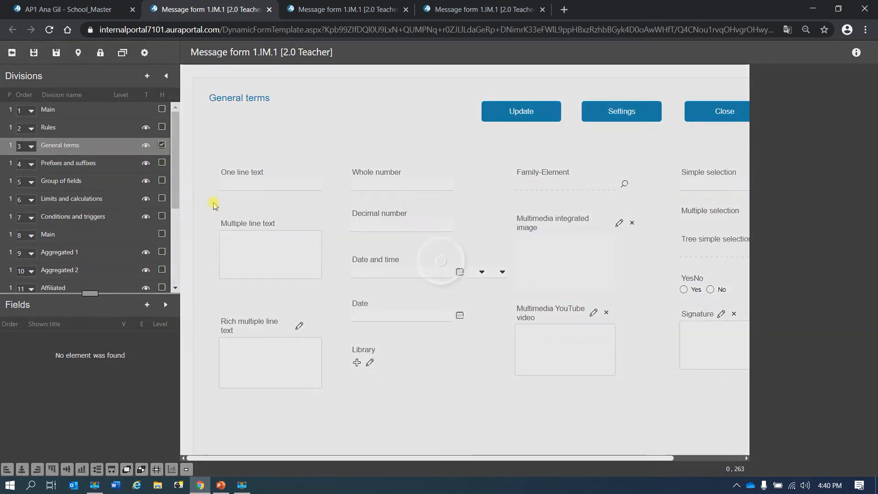
{"action": "left_click", "coordinate": [458, 184]}
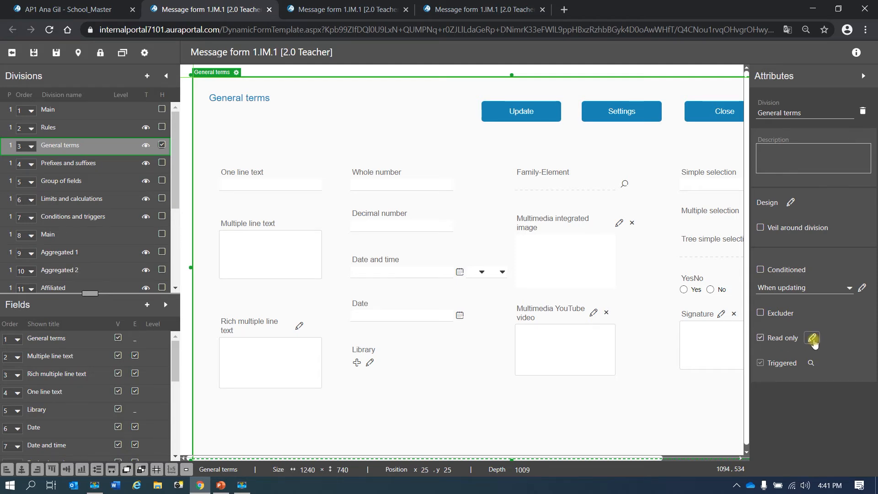
- Create a read-only condition for the General terms division that uses the Whole number panel field as its real data
{"action": "left_click", "coordinate": [813, 338]}
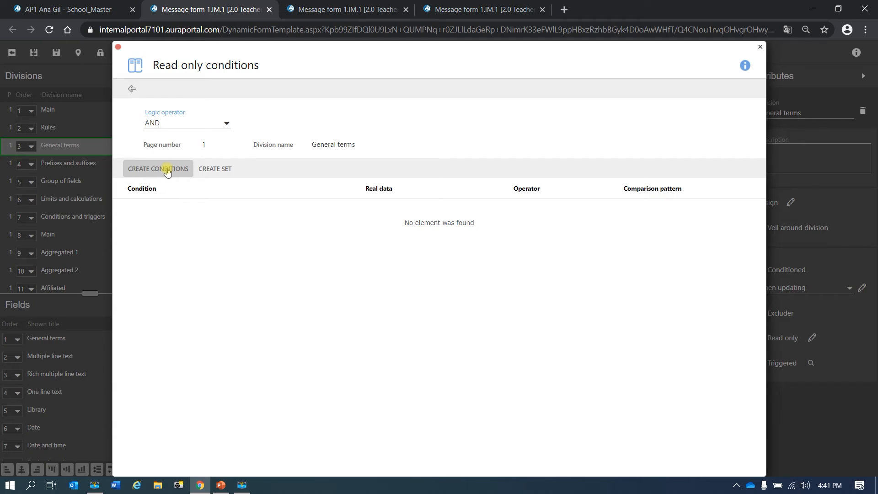
{"action": "left_click", "coordinate": [168, 171]}
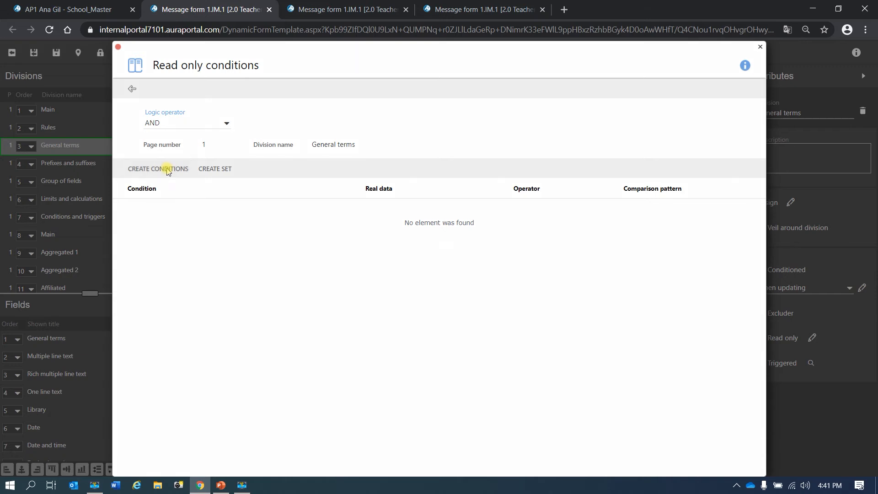
{"action": "left_click", "coordinate": [420, 212]}
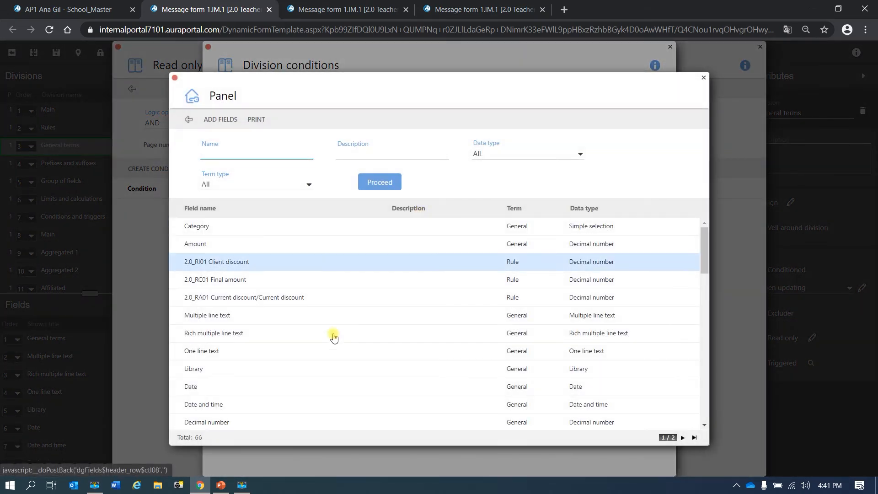
{"action": "scroll", "coordinate": [296, 389], "scroll_direction": "down", "scroll_amount": 3}
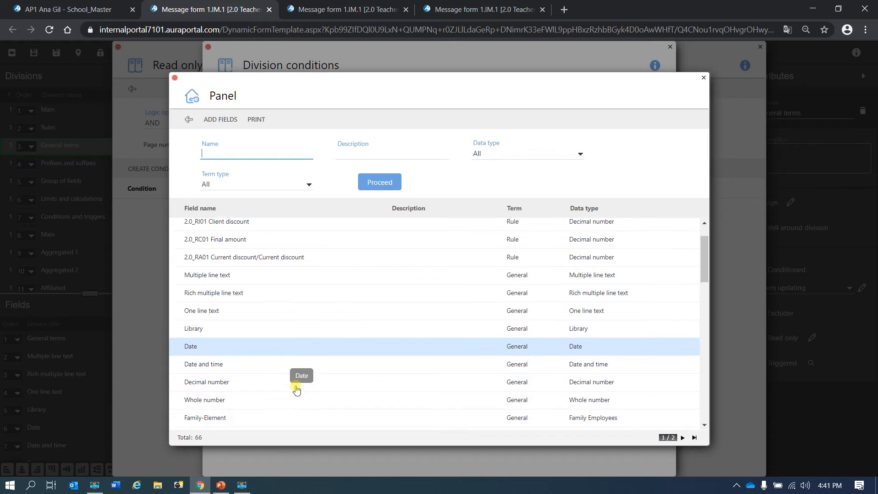
{"action": "left_click", "coordinate": [295, 332]}
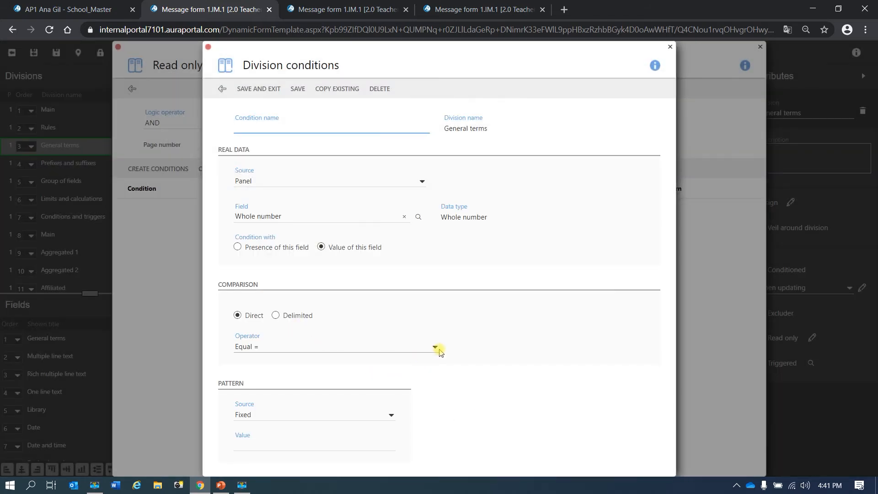
- Set the condition's comparison to Different from <> with the fixed value 999999, and save it
{"action": "left_click", "coordinate": [435, 348]}
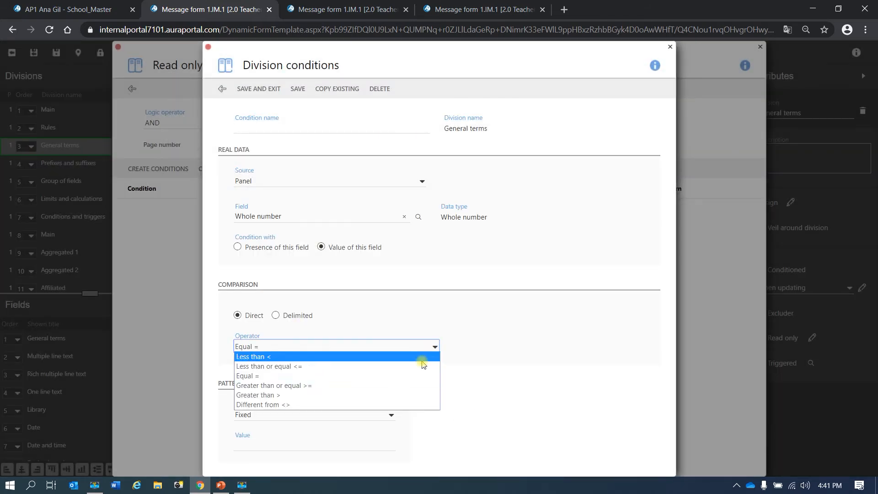
{"action": "left_click", "coordinate": [391, 404]}
{"action": "left_click", "coordinate": [300, 446]}
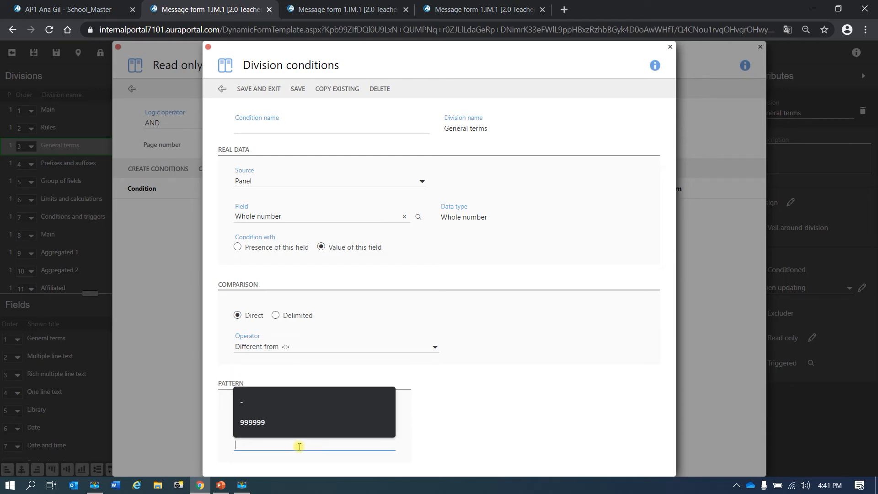
{"action": "left_click", "coordinate": [270, 424]}
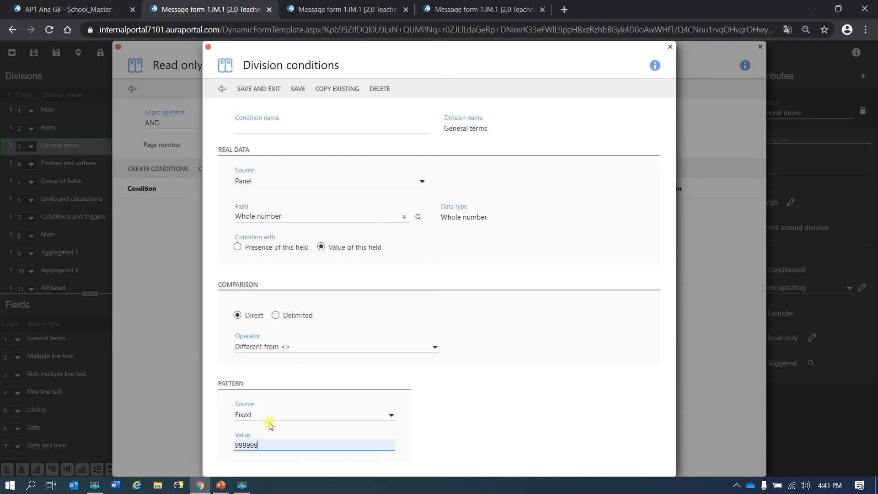
{"action": "left_click", "coordinate": [267, 89]}
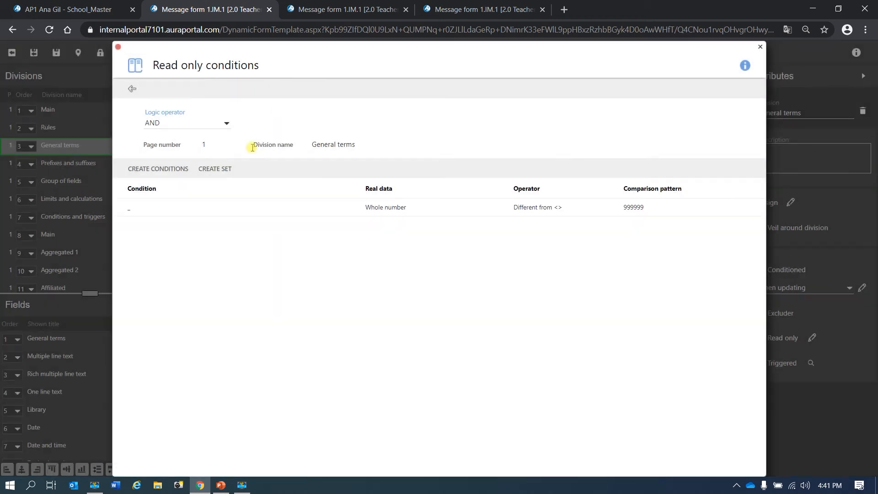
- Leave the read-only conditions of the General terms division, then save the message form and exit the designer
{"action": "left_click", "coordinate": [131, 89]}
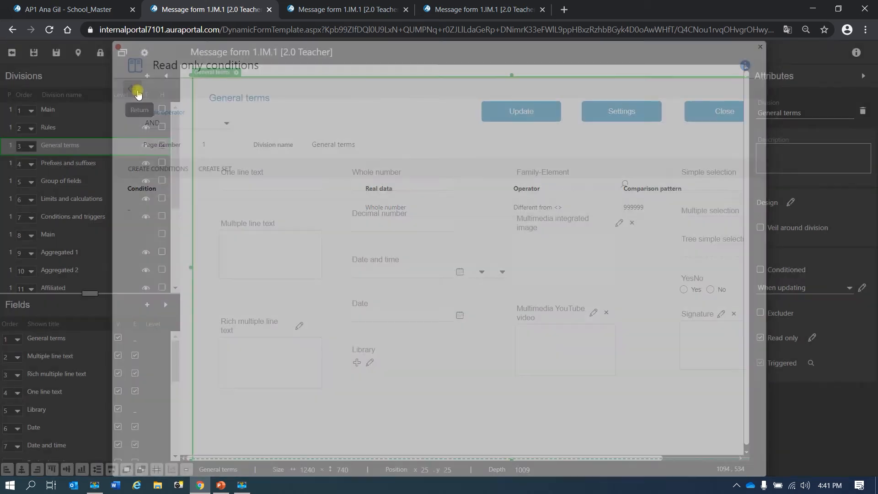
{"action": "left_click", "coordinate": [62, 56]}
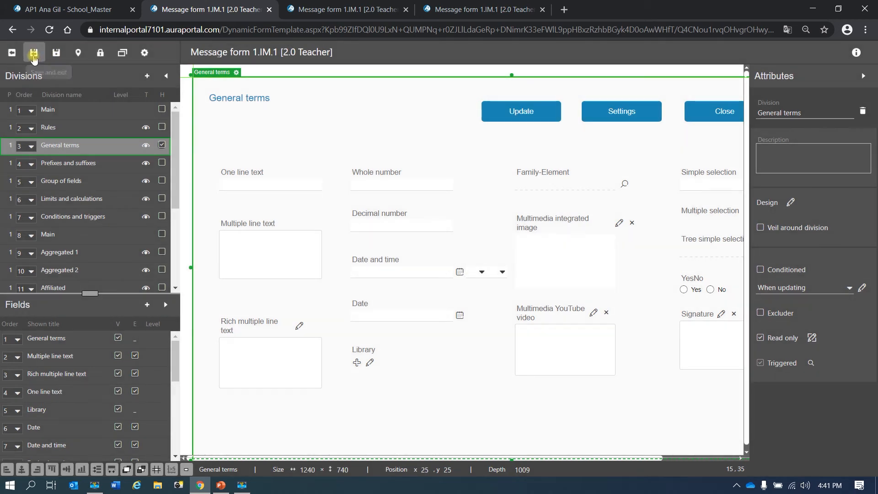
{"action": "left_click", "coordinate": [33, 55]}
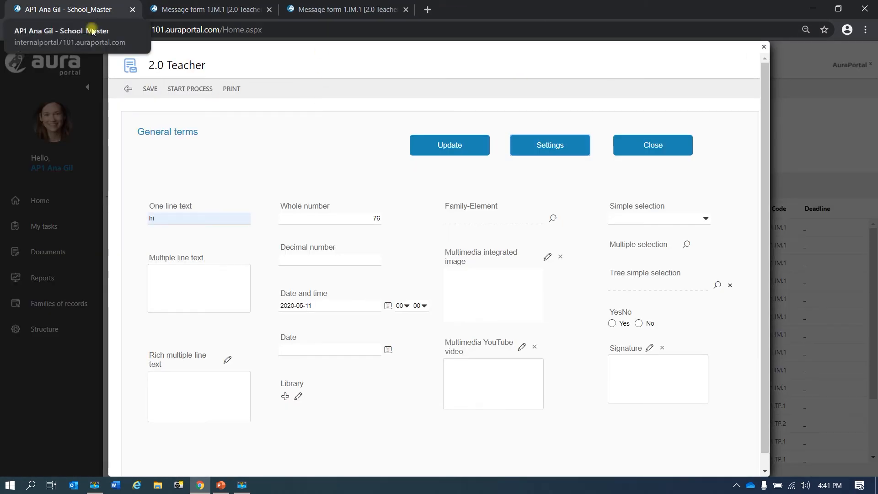
- Start a new 2.0 Teacher process, test whether One line text in General terms accepts input, and leave the form
{"action": "left_click", "coordinate": [114, 47]}
{"action": "left_click", "coordinate": [33, 226]}
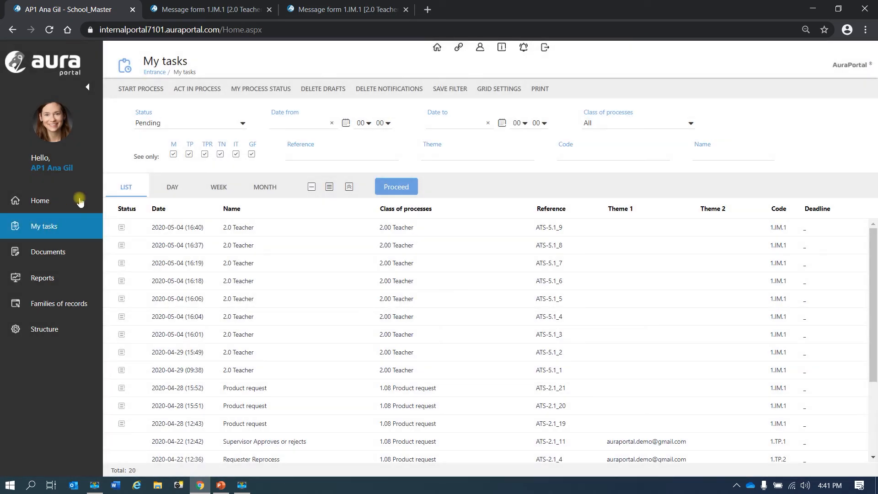
{"action": "left_click", "coordinate": [129, 91]}
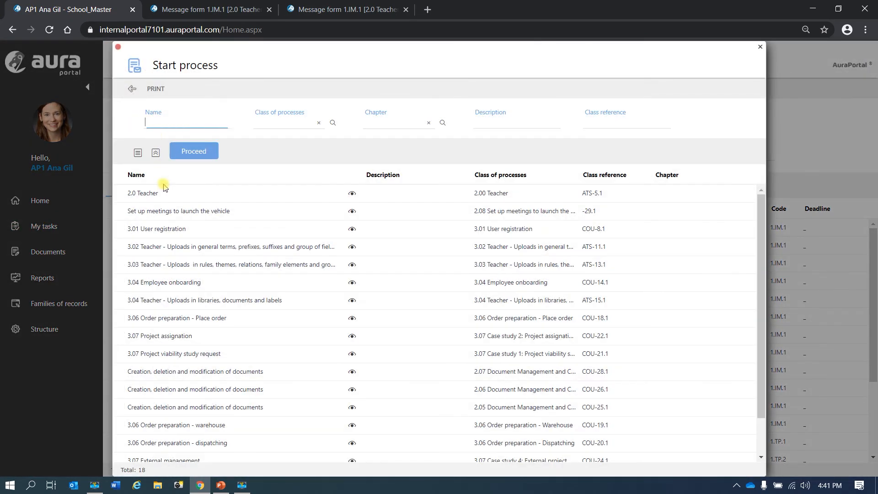
{"action": "left_click", "coordinate": [166, 194]}
{"action": "left_click", "coordinate": [220, 229]}
{"action": "left_click", "coordinate": [194, 220]}
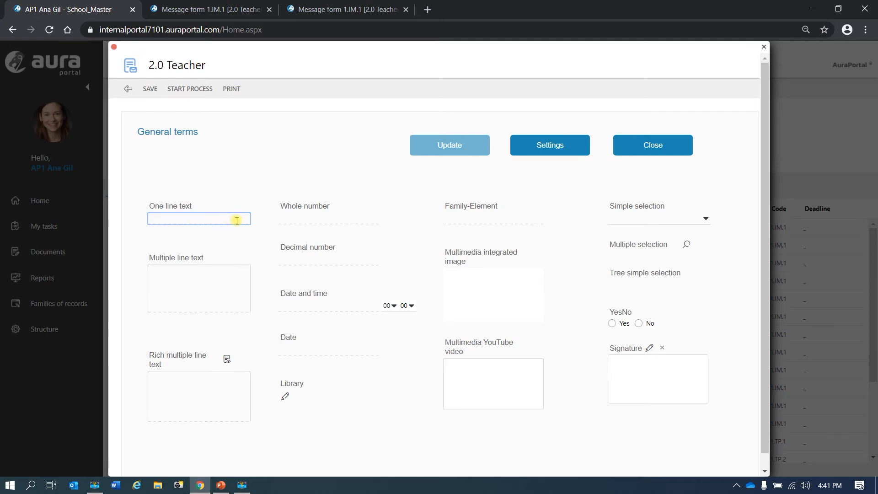
{"action": "left_click", "coordinate": [130, 90]}
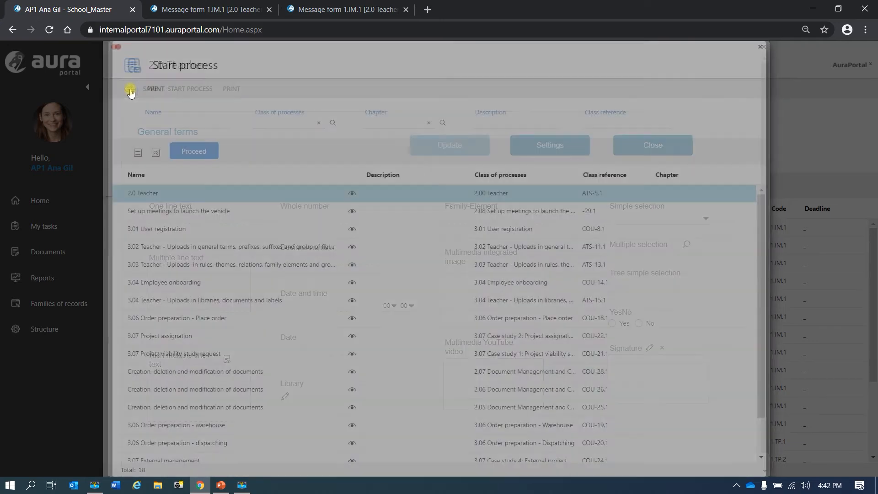
- In the open 2.0 Teacher form designer, turn off the H option for the first Main division and turn it on for General terms
{"action": "left_click", "coordinate": [322, 10]}
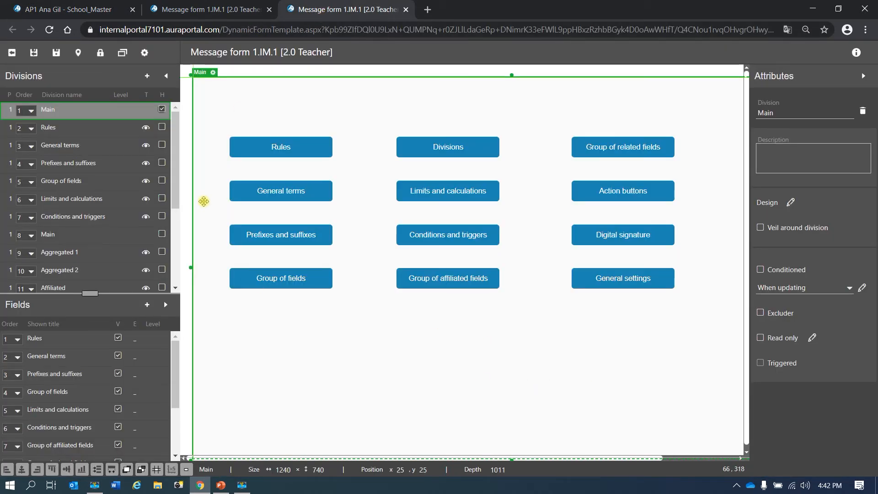
{"action": "left_click", "coordinate": [162, 110]}
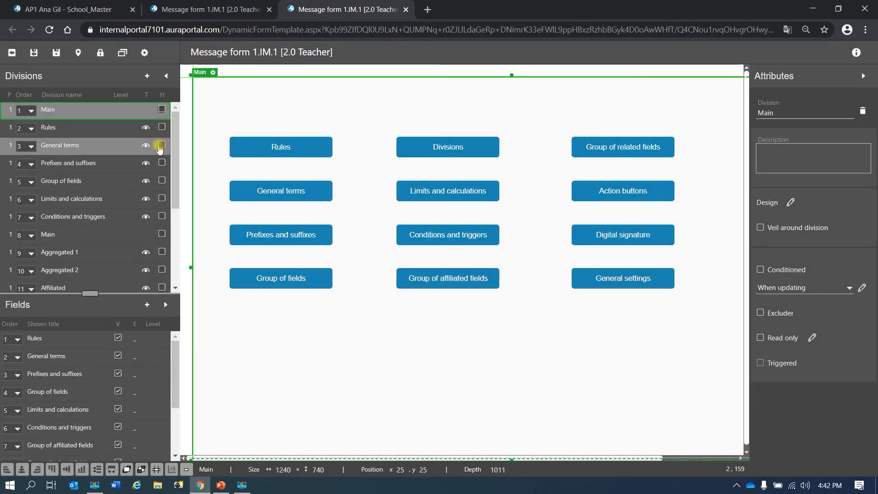
{"action": "left_click", "coordinate": [161, 145]}
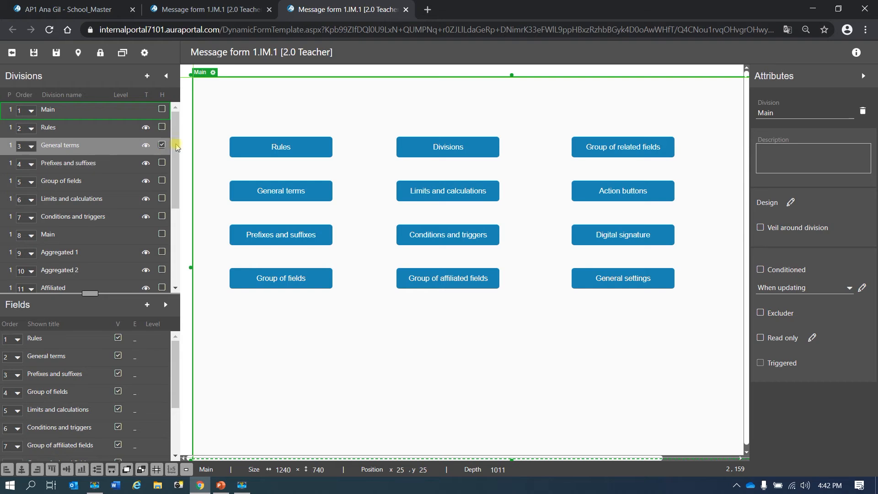
{"action": "left_click", "coordinate": [163, 111]}
{"action": "left_click", "coordinate": [163, 111]}
{"action": "left_click", "coordinate": [393, 323]}
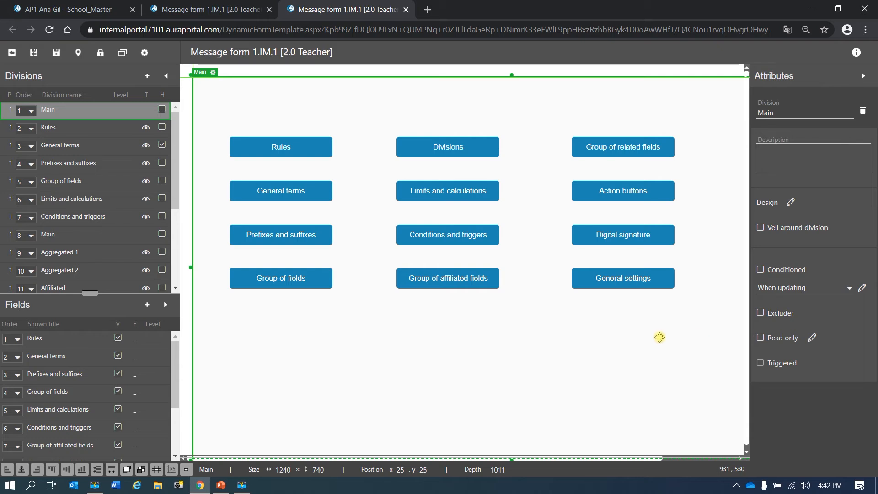
- Select the General terms division to examine its Read only and Triggered attributes, and return to the Main division
{"action": "left_click", "coordinate": [101, 145]}
{"action": "left_click", "coordinate": [162, 126]}
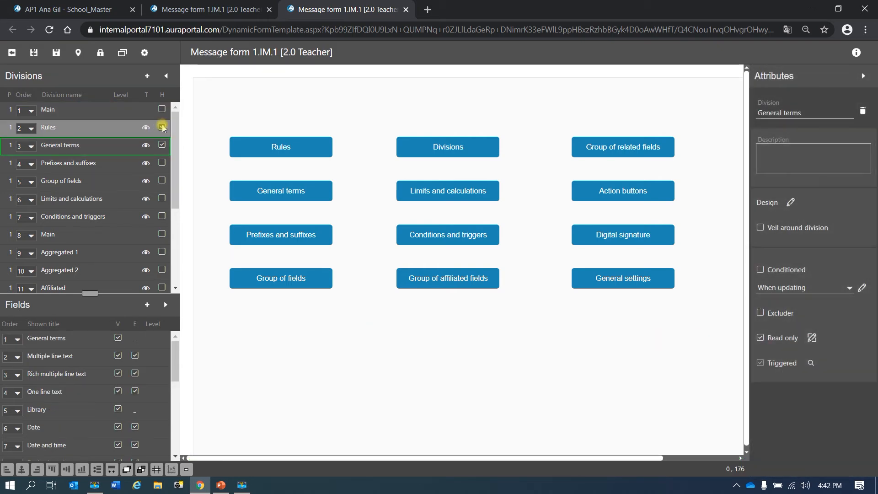
{"action": "left_click", "coordinate": [162, 145]}
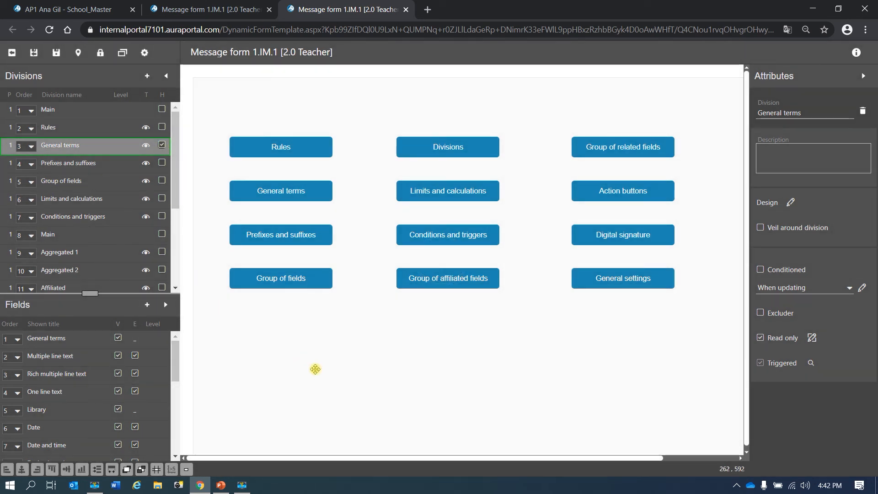
{"action": "left_click", "coordinate": [315, 369]}
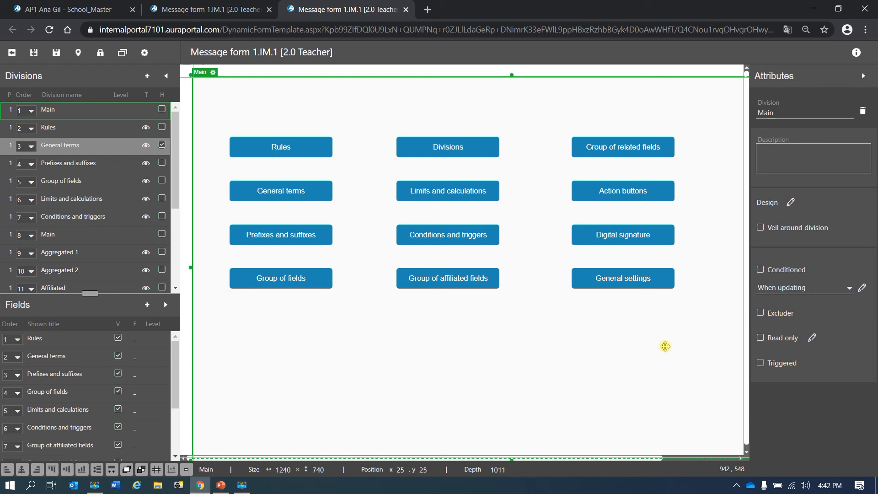
- Try switching the H option from General terms to Main, and restore it to General terms only
{"action": "left_click", "coordinate": [161, 144]}
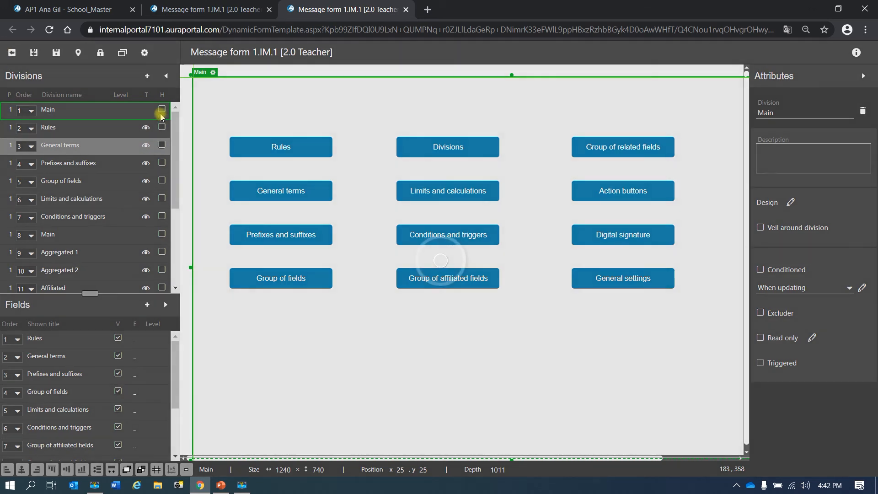
{"action": "left_click", "coordinate": [161, 110]}
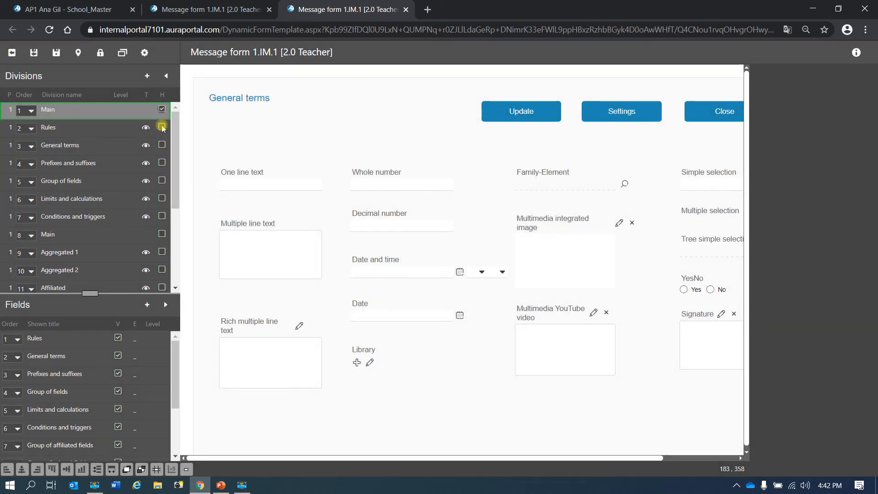
{"action": "left_click", "coordinate": [161, 145]}
{"action": "left_click", "coordinate": [162, 110]}
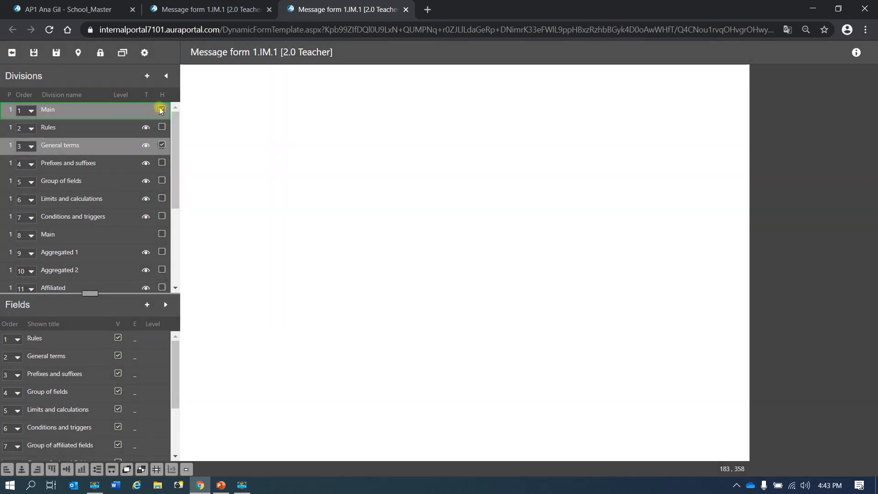
{"action": "left_click", "coordinate": [263, 119]}
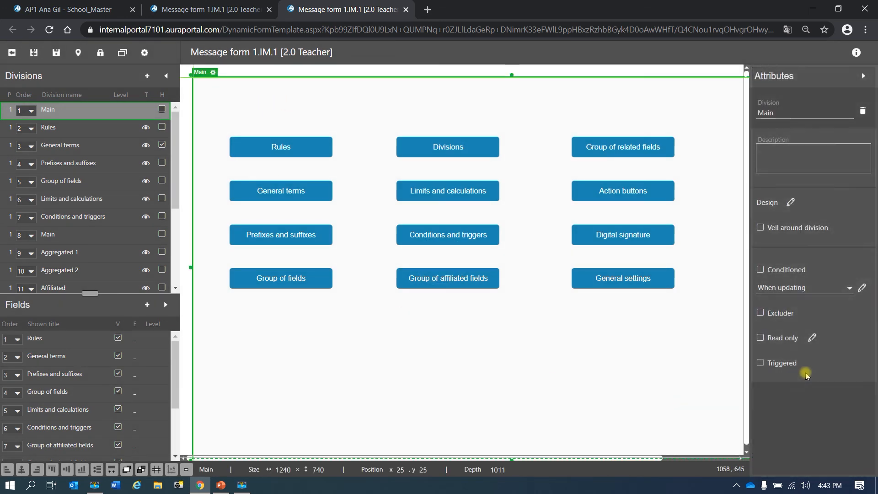
{"action": "left_click", "coordinate": [760, 361]}
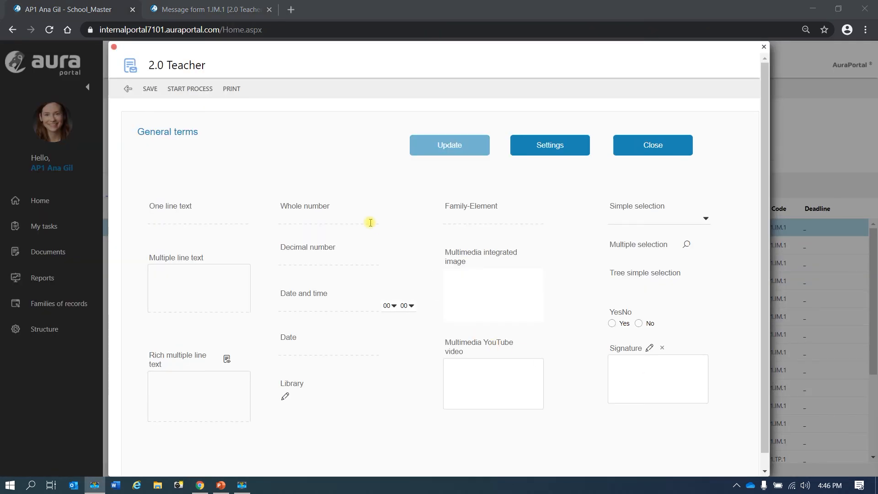
- In the form designer, remove the Read only attribute from the General terms division and save the form
{"action": "left_click", "coordinate": [225, 9]}
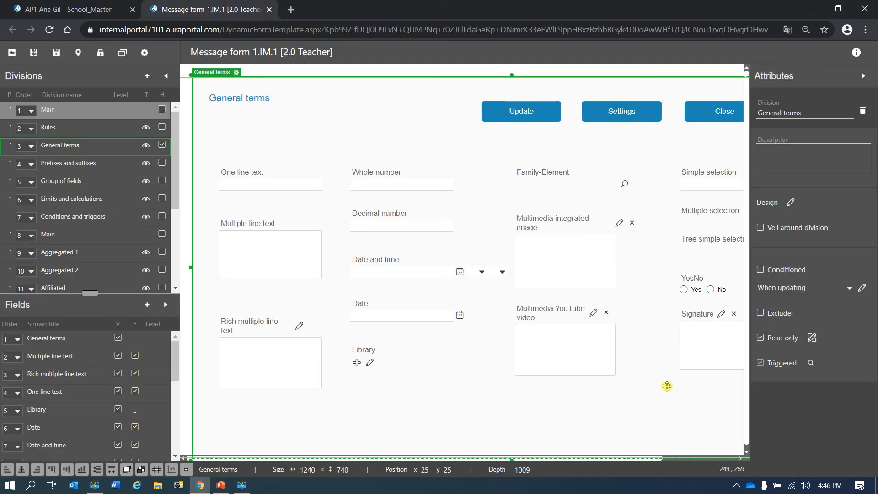
{"action": "left_click", "coordinate": [760, 338]}
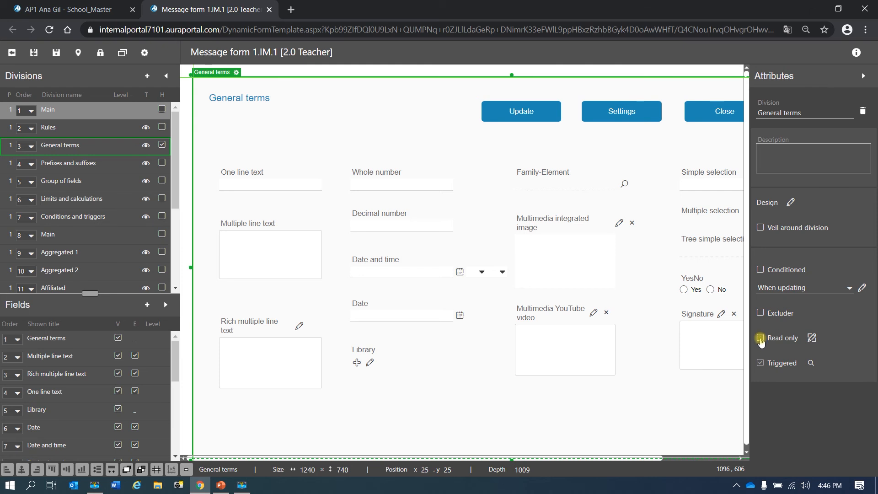
{"action": "left_click", "coordinate": [55, 53]}
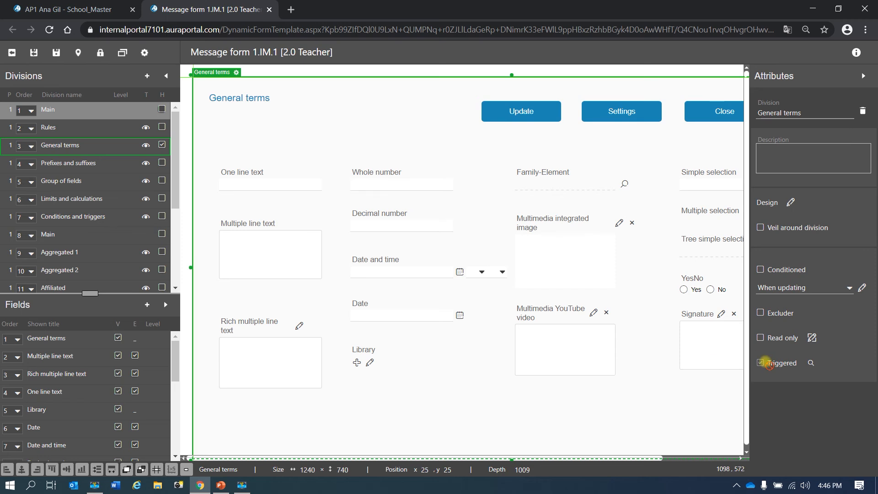
- Review the triggers that hide and show the General terms division, and close the list
{"action": "left_click", "coordinate": [808, 365]}
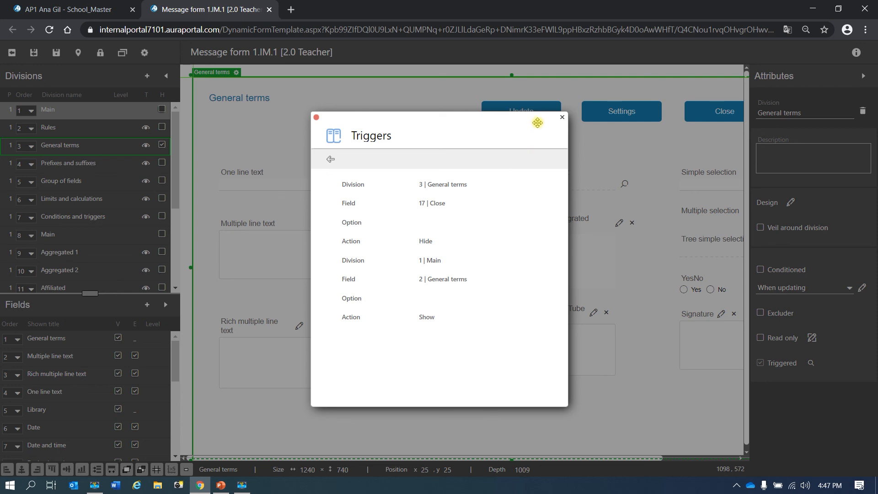
{"action": "left_click", "coordinate": [563, 117]}
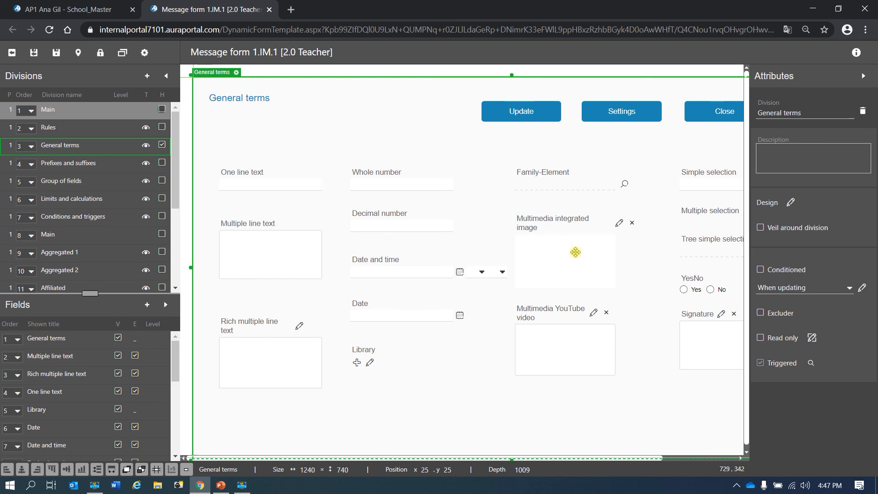